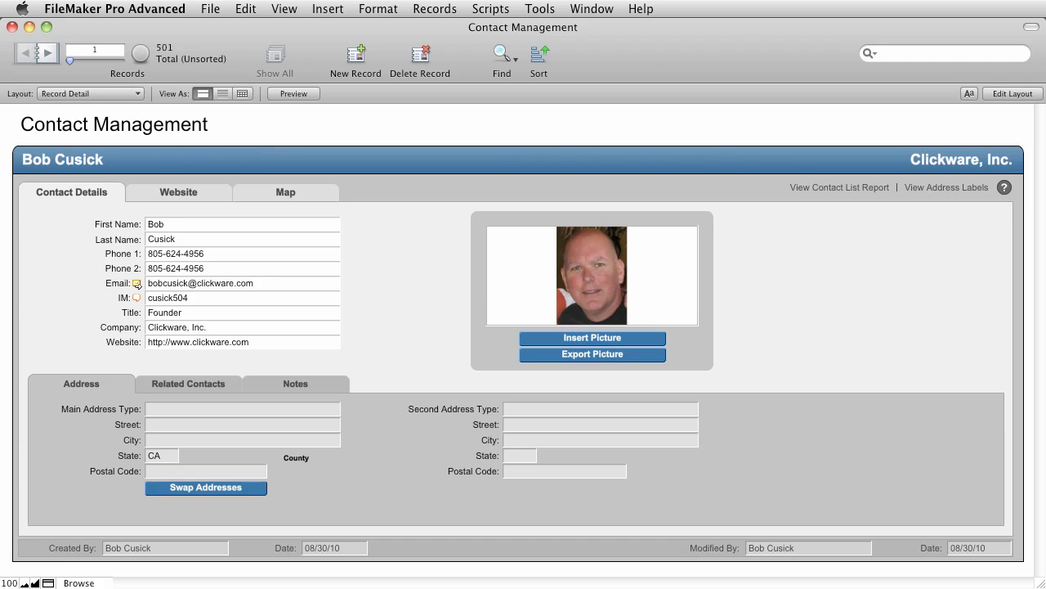
# Start exporting the records as an Excel Workbook (.xlsx) named contacts.xlsx.
pyautogui.click(211, 9)
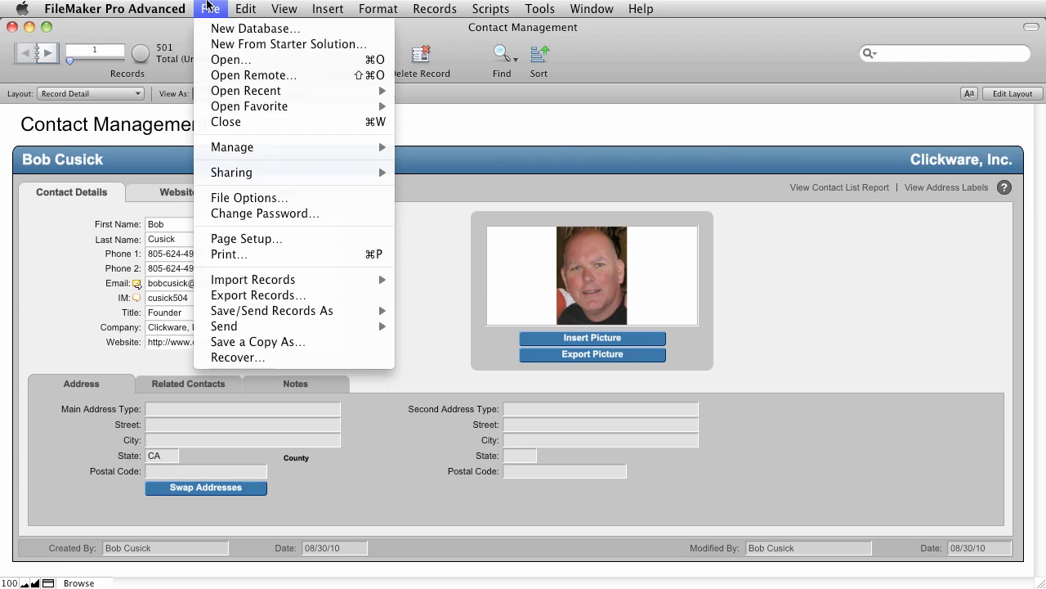
pyautogui.click(281, 295)
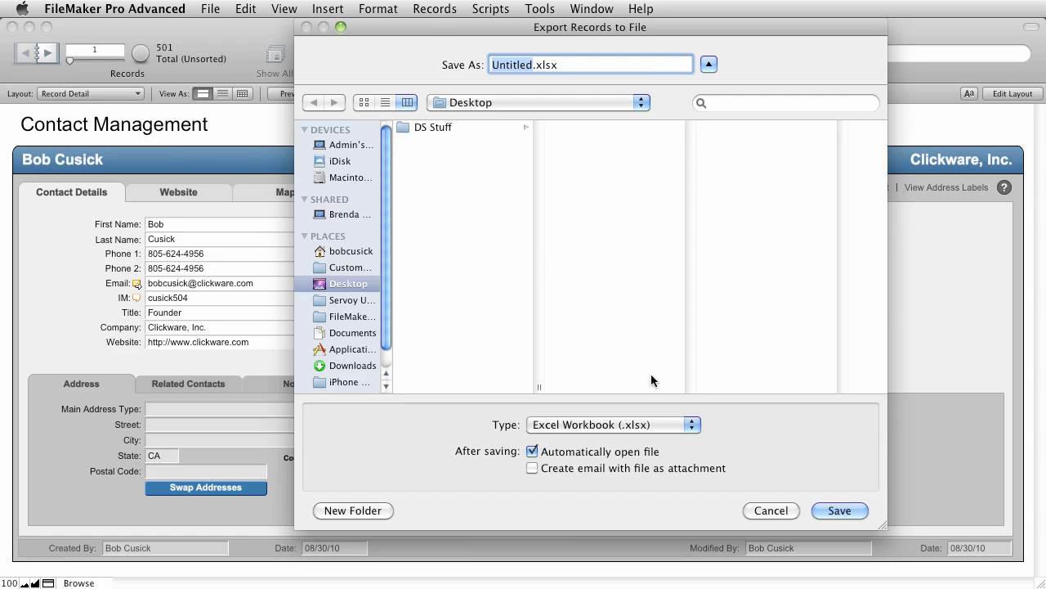
pyautogui.click(660, 423)
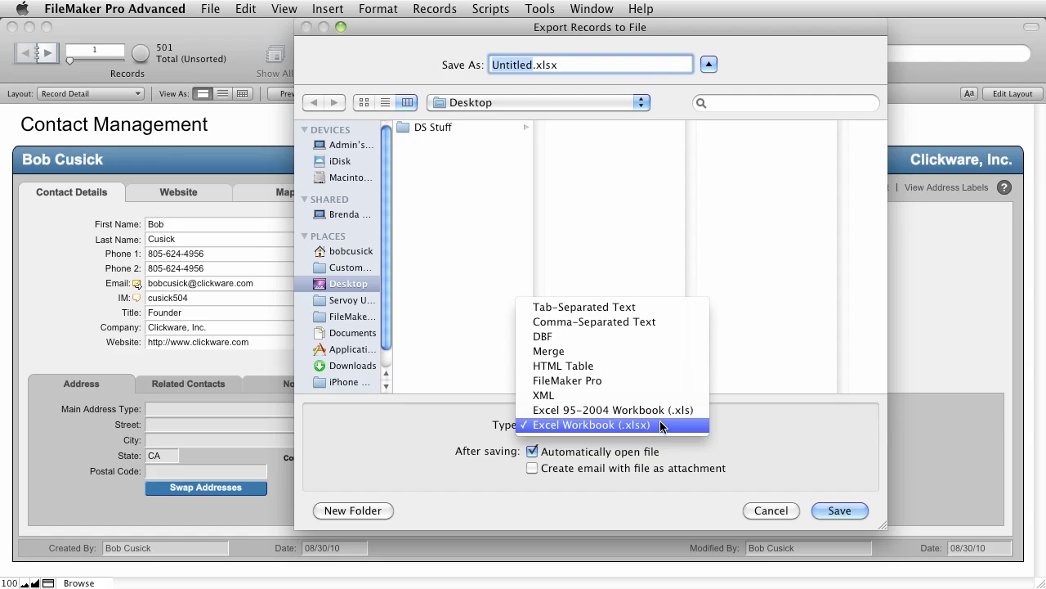
pyautogui.click(663, 427)
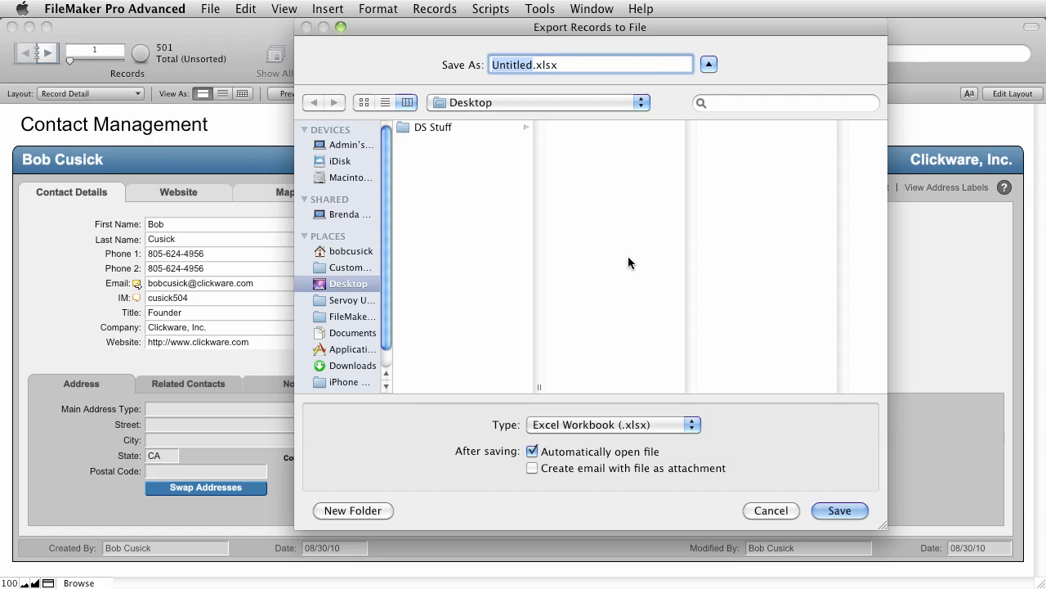
pyautogui.write('contacts')
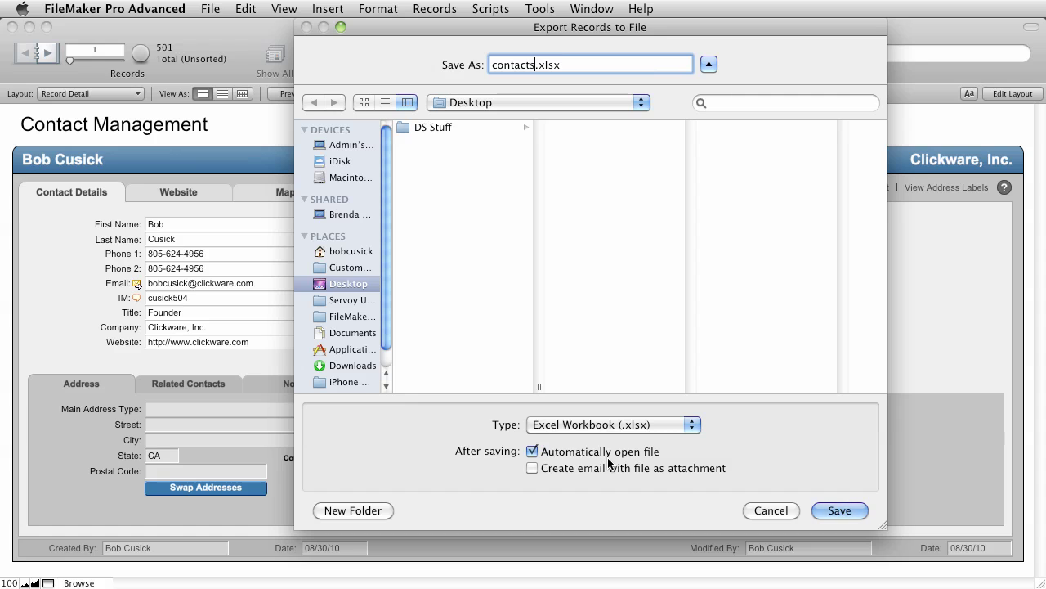
# Save the export and name the Excel worksheet 'Contacts', with field names as the first row.
pyautogui.click(822, 511)
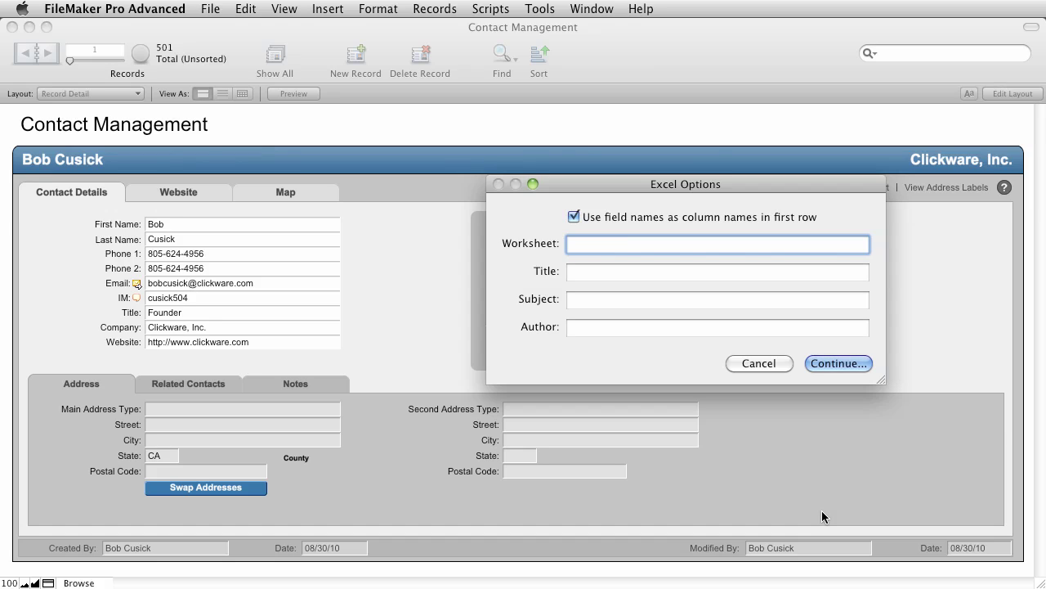
pyautogui.write('Contacts')
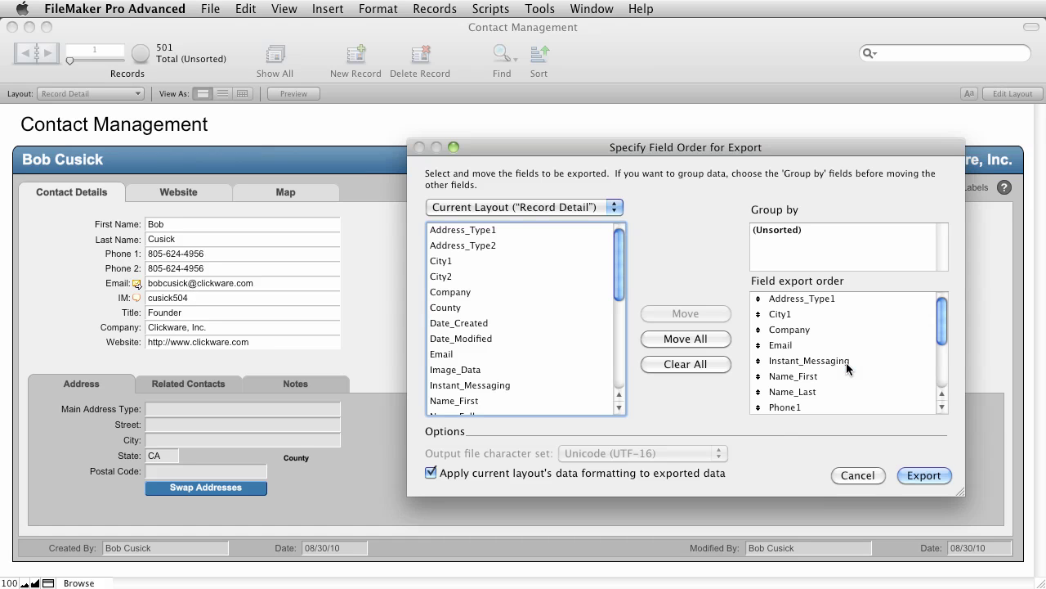
# Move the Email field to sit directly below Name_Last in the field export order.
pyautogui.click(846, 362)
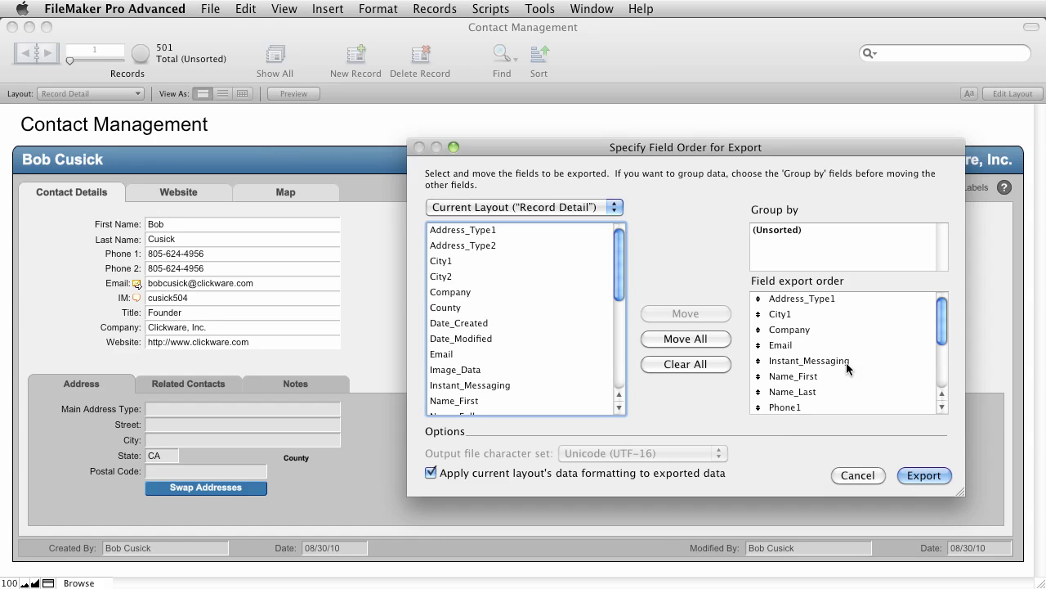
pyautogui.moveTo(623, 235)
pyautogui.mouseDown()
pyautogui.moveTo(623, 302)
pyautogui.moveTo(626, 237)
pyautogui.mouseUp()
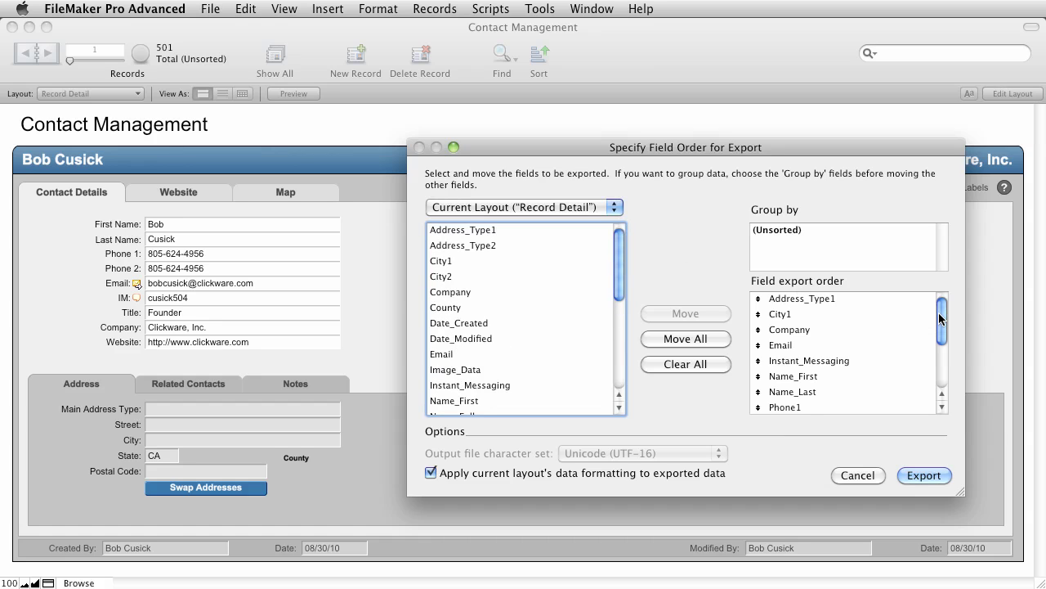
pyautogui.moveTo(938, 312)
pyautogui.mouseDown()
pyautogui.moveTo(939, 358)
pyautogui.moveTo(946, 308)
pyautogui.mouseUp()
pyautogui.moveTo(758, 345); pyautogui.dragTo(762, 376)
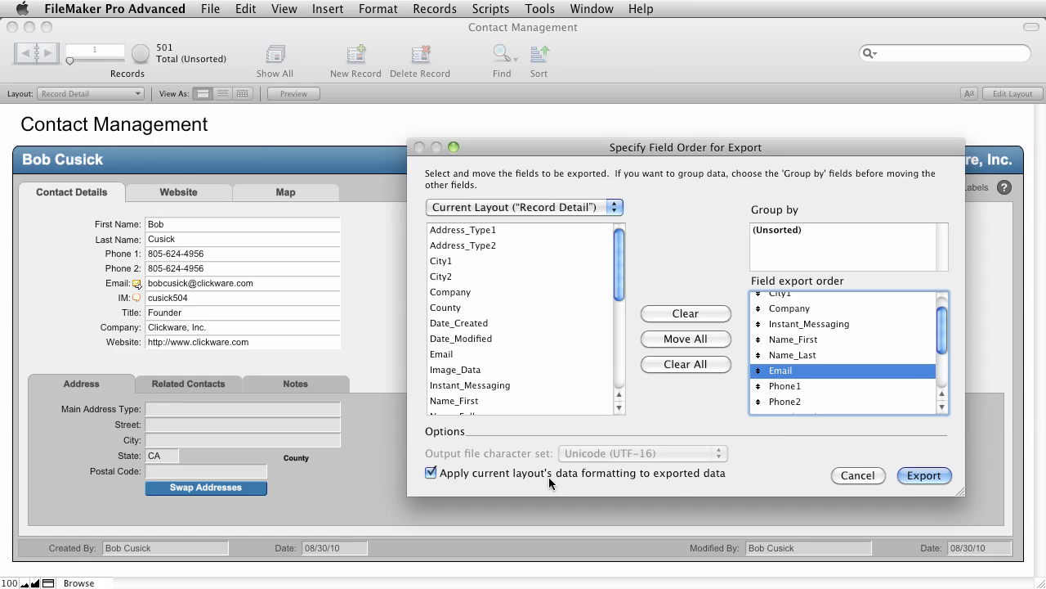
# Run the export, review contacts.xlsx's Contacts sheet in Excel, and return to FileMaker.
pyautogui.click(926, 476)
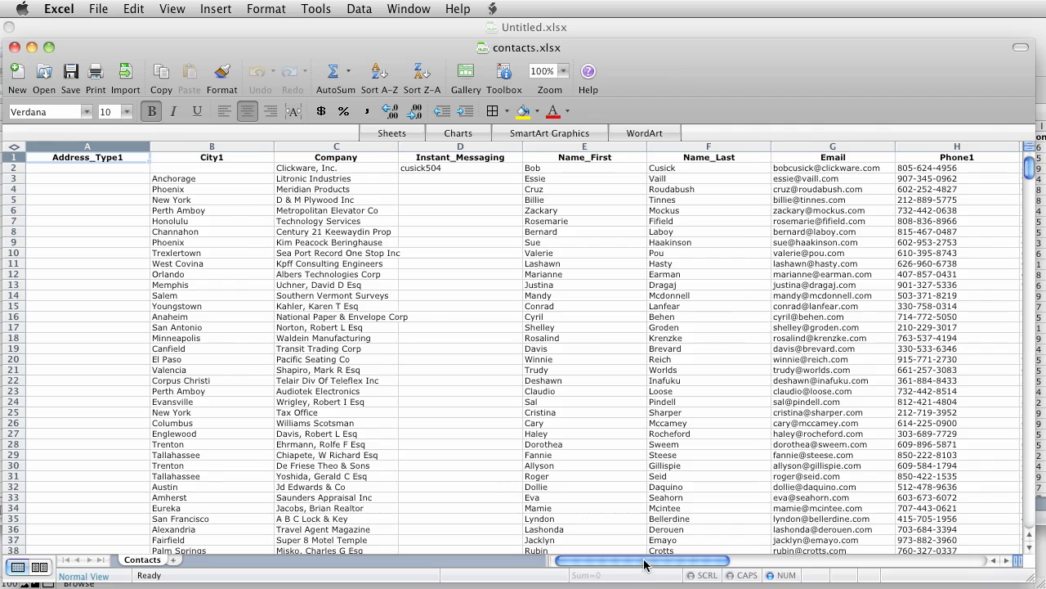
pyautogui.moveTo(645, 561)
pyautogui.mouseDown()
pyautogui.moveTo(831, 565)
pyautogui.moveTo(636, 571)
pyautogui.mouseUp()
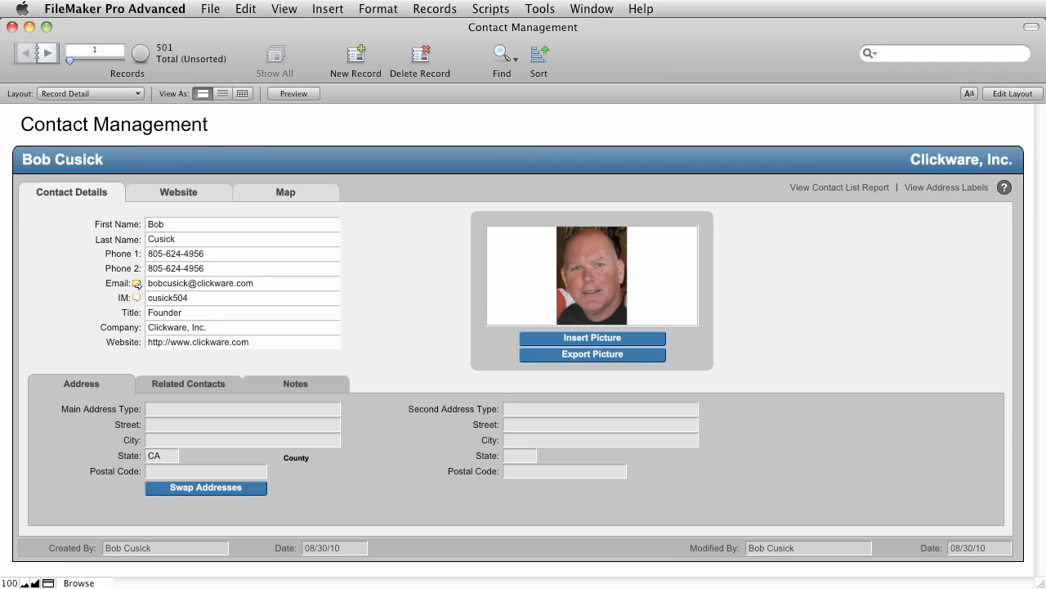
# Show the File menu's Save/Send Records As choices for Excel, PDF or snapshot link.
pyautogui.click(209, 8)
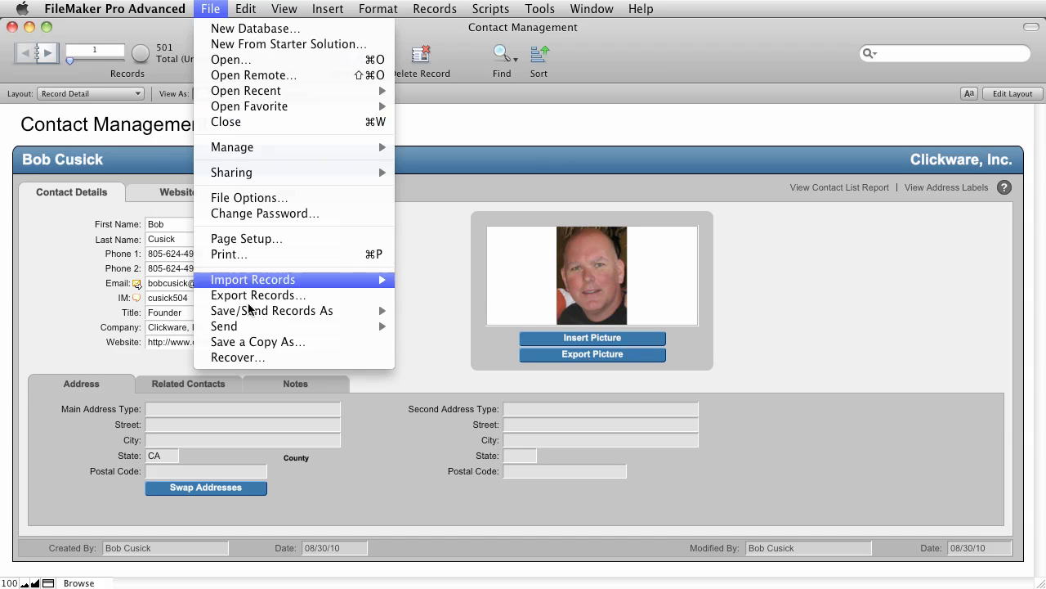
pyautogui.moveTo(252, 317)
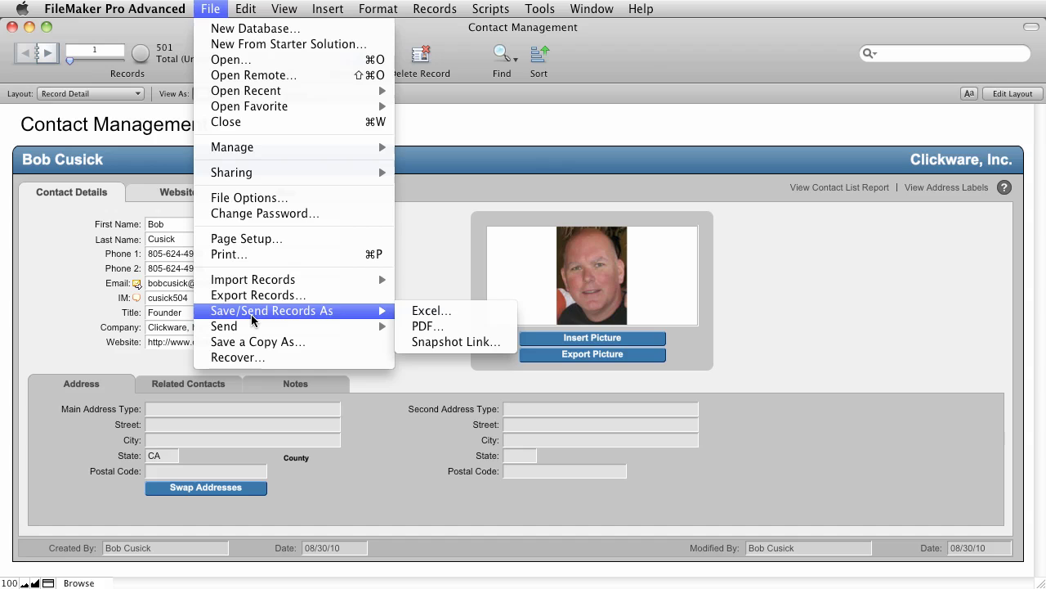
# Dismiss the menu, browse contacts in List view, then switch to Table view.
pyautogui.click(473, 197)
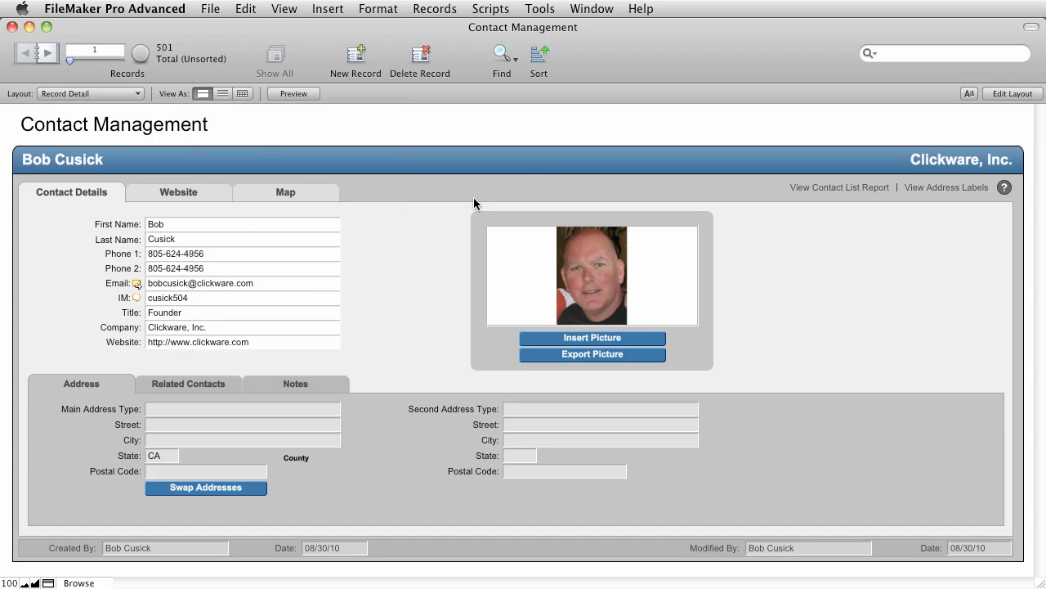
pyautogui.click(222, 93)
pyautogui.scroll(-2, 341, 230)
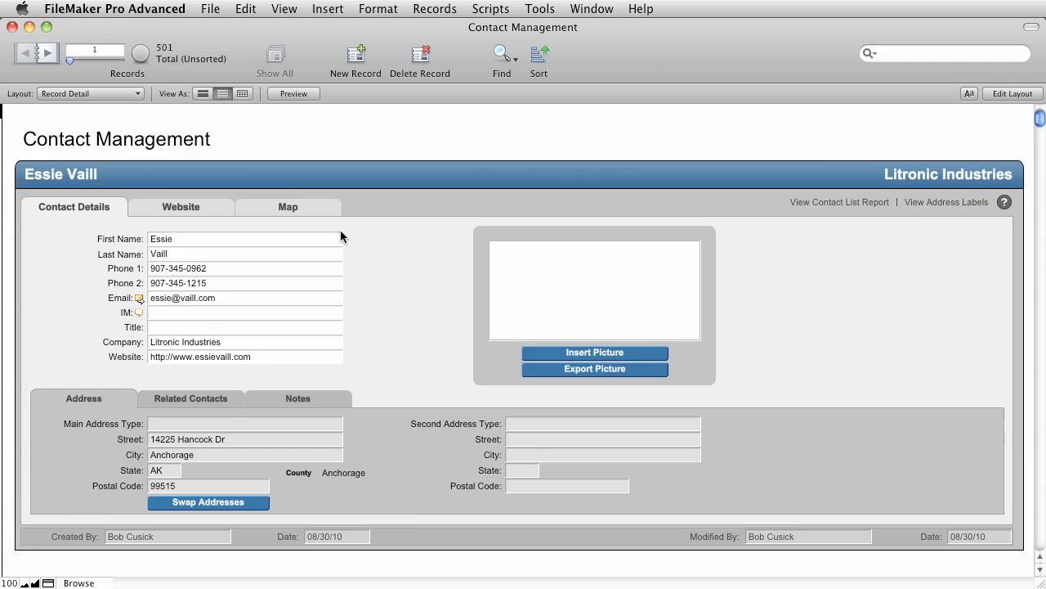
pyautogui.scroll(-15, 341, 231)
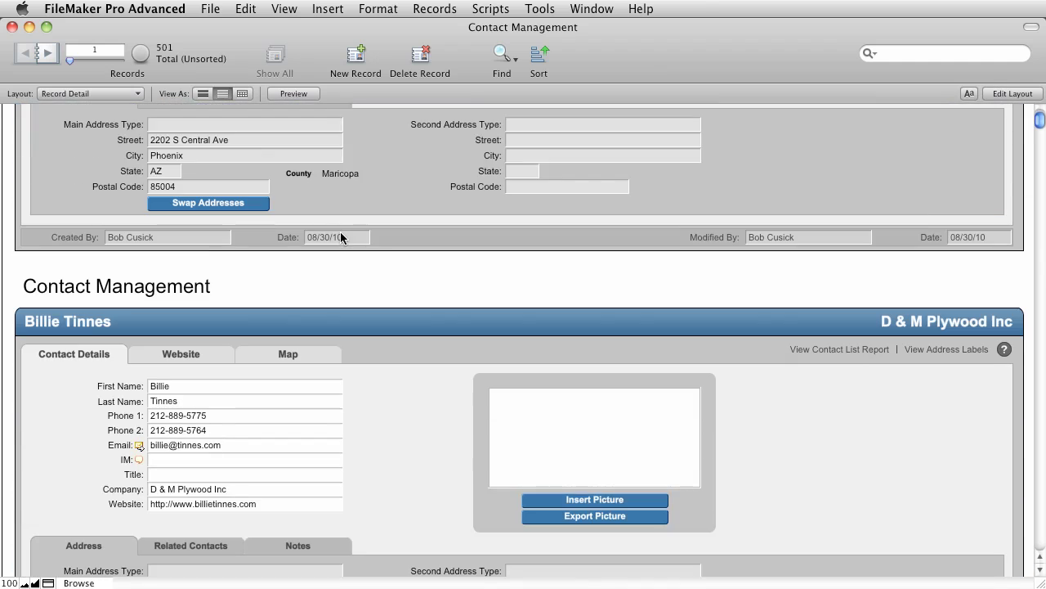
pyautogui.scroll(-3, 340, 236)
pyautogui.scroll(15, 340, 235)
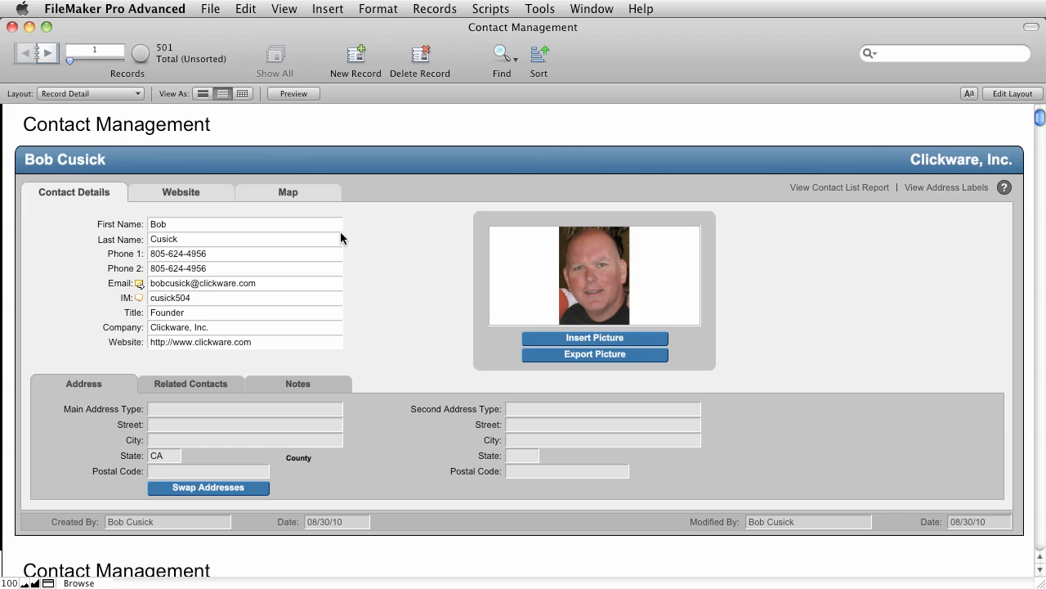
pyautogui.click(242, 93)
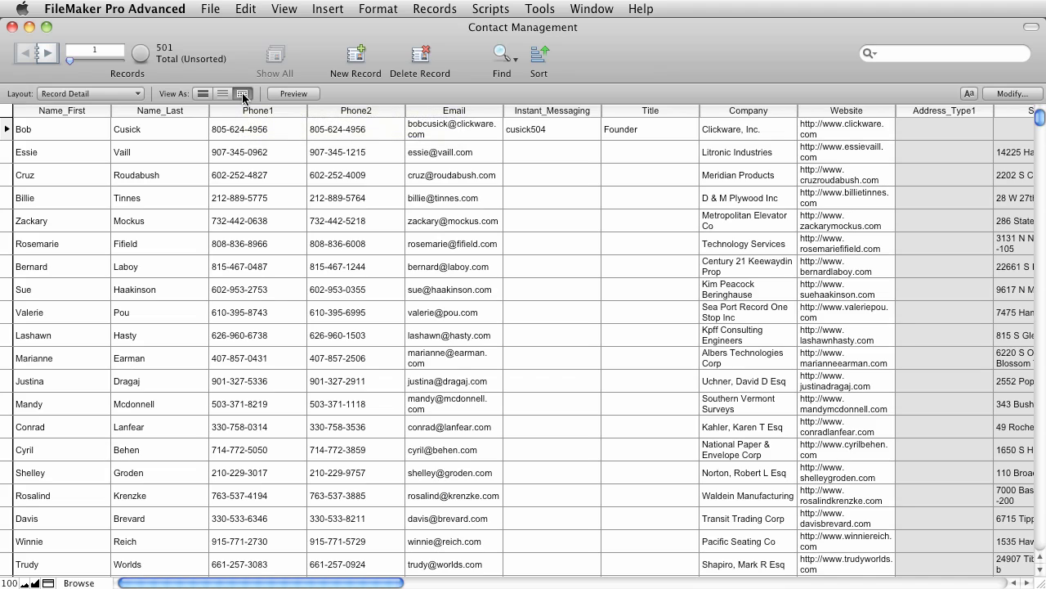
# Set Page Setup to landscape orientation on US Letter at 100% scale.
pyautogui.click(211, 9)
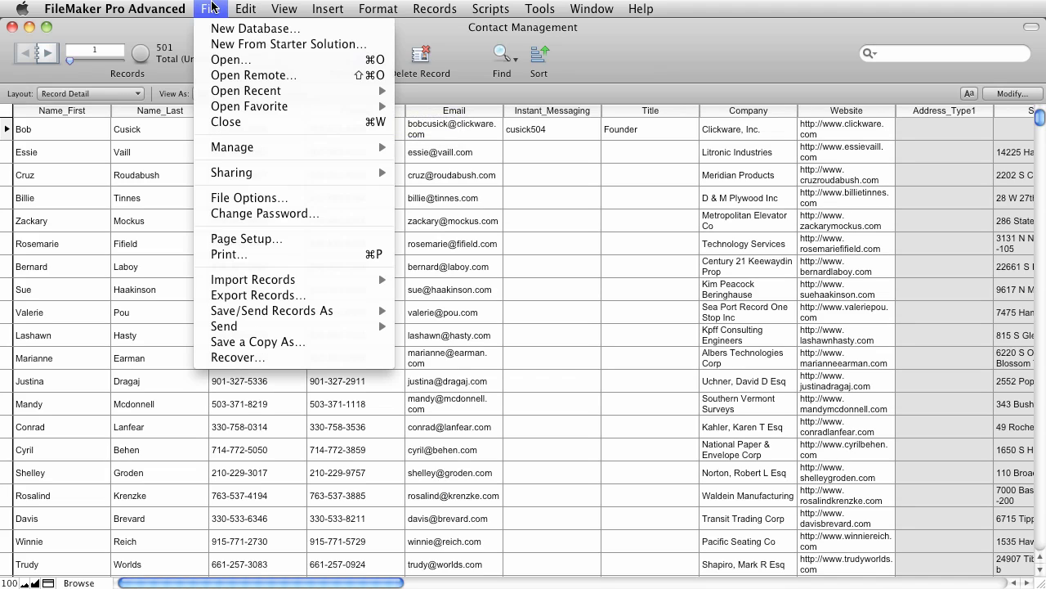
pyautogui.click(224, 240)
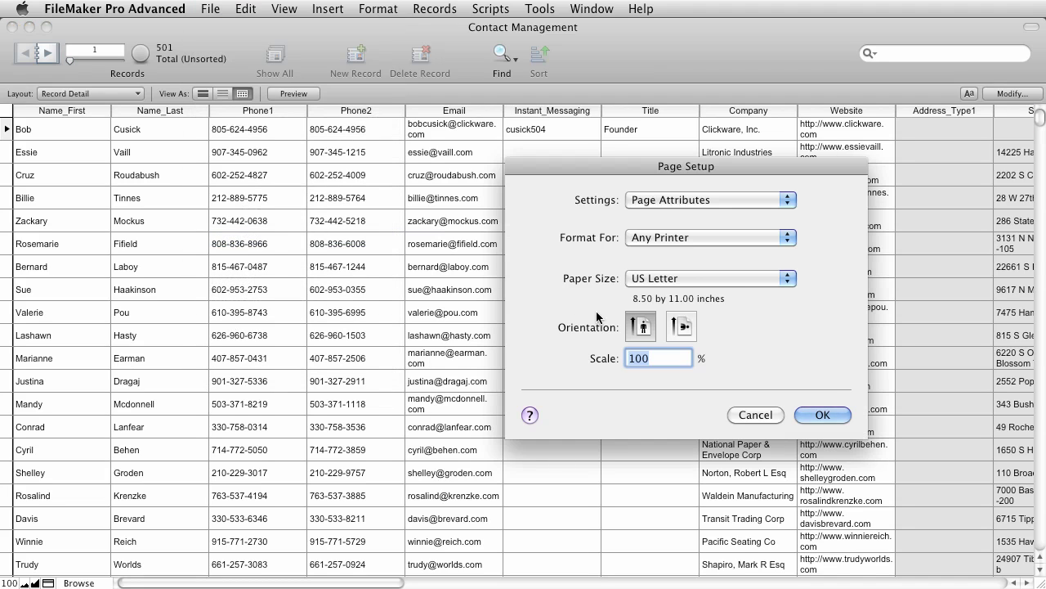
pyautogui.click(683, 327)
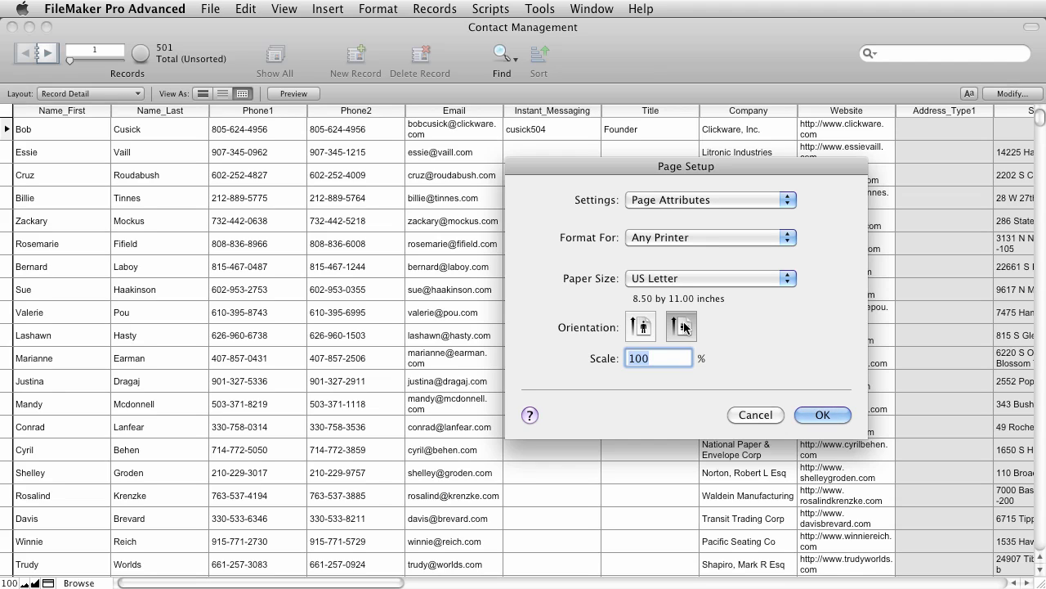
pyautogui.click(823, 412)
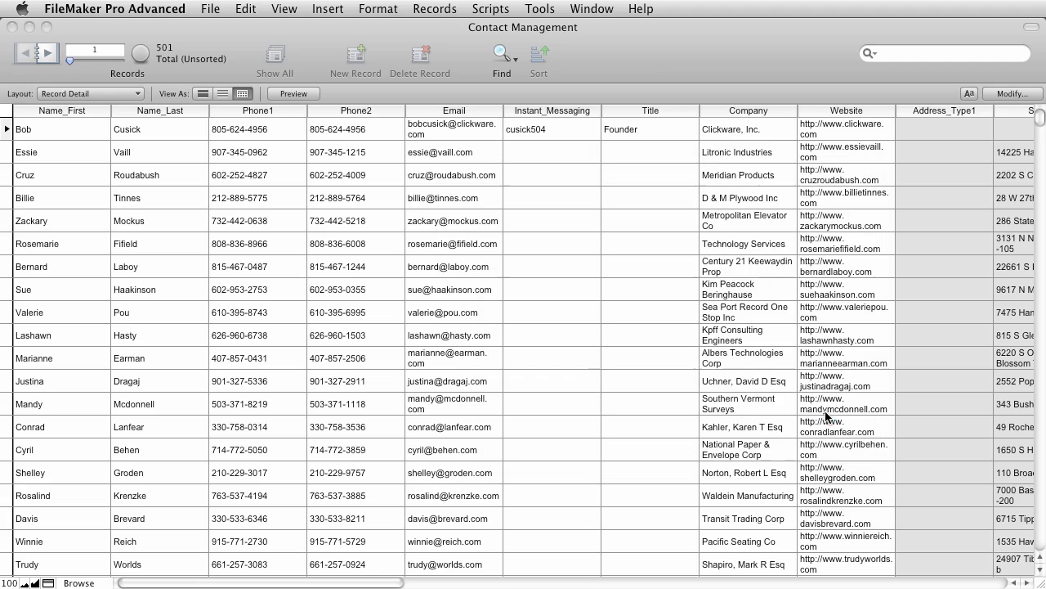
# Begin a Save Records As PDF named contacts.pdf, keeping Records being browsed.
pyautogui.click(210, 8)
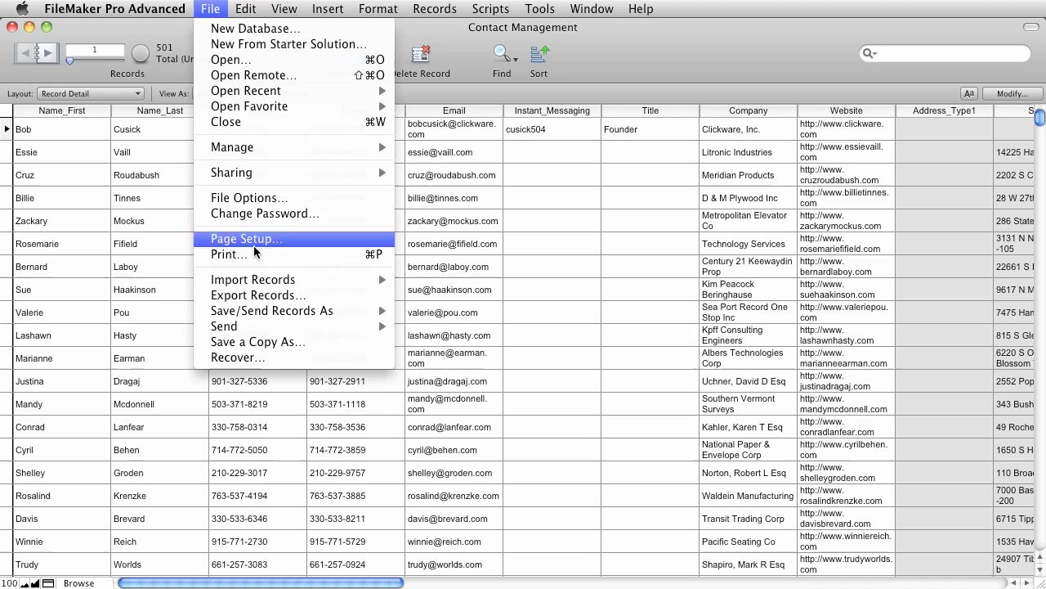
pyautogui.moveTo(258, 311)
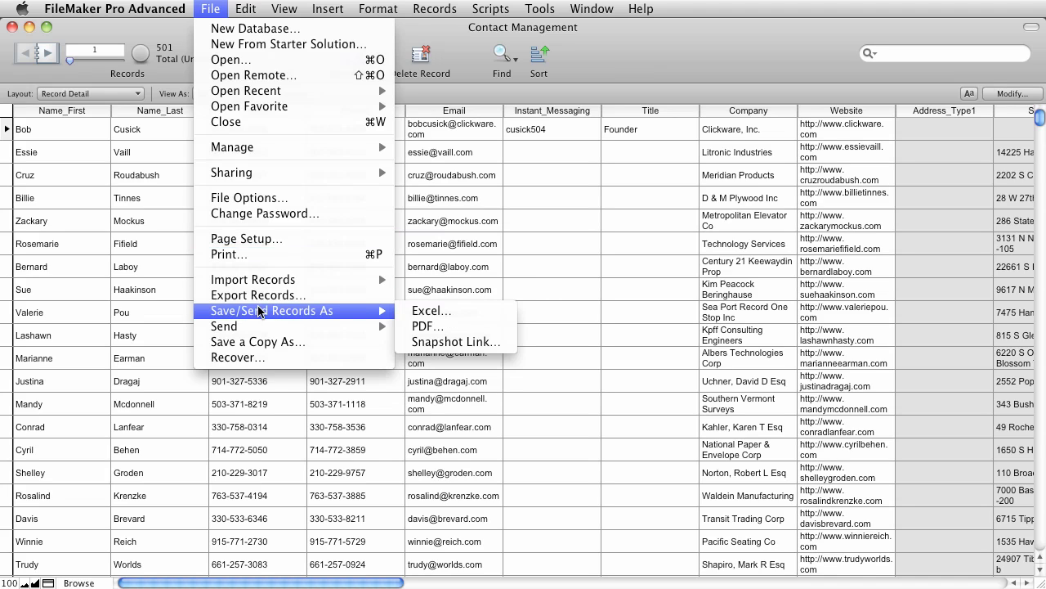
pyautogui.click(423, 326)
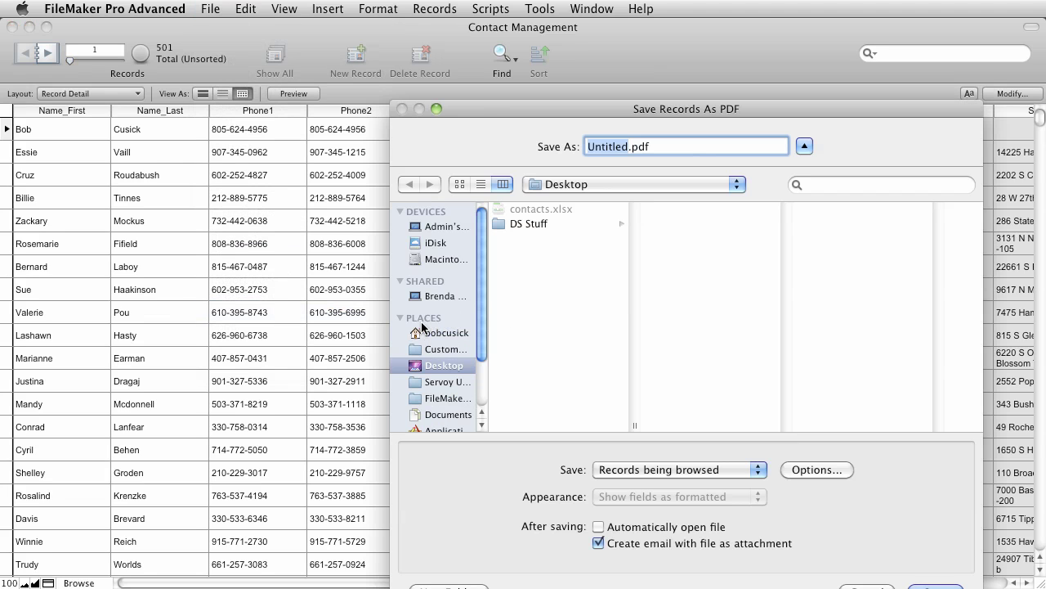
pyautogui.moveTo(479, 107); pyautogui.dragTo(393, 45)
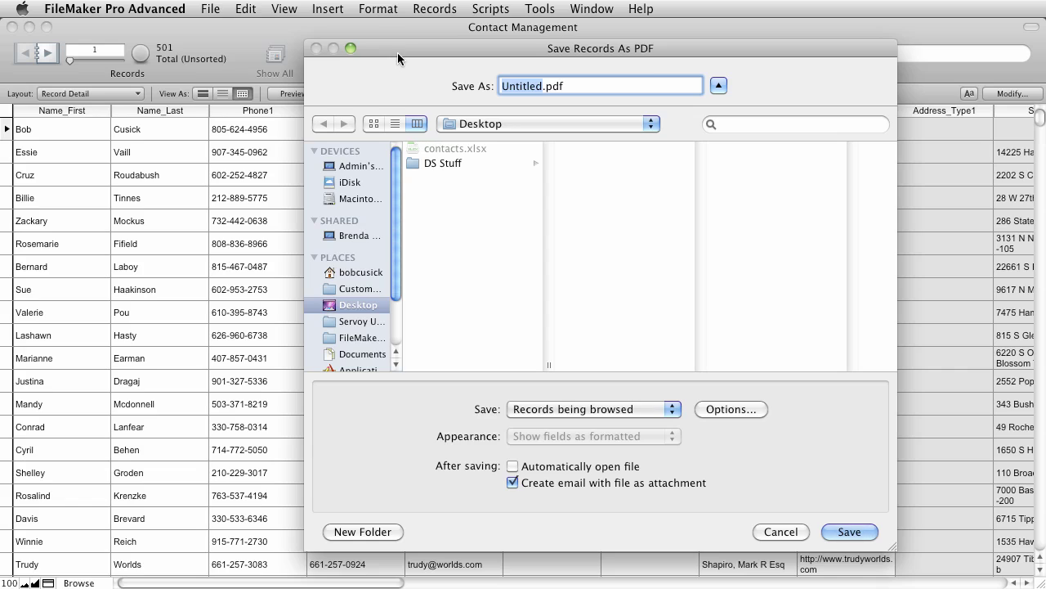
pyautogui.write('contacts')
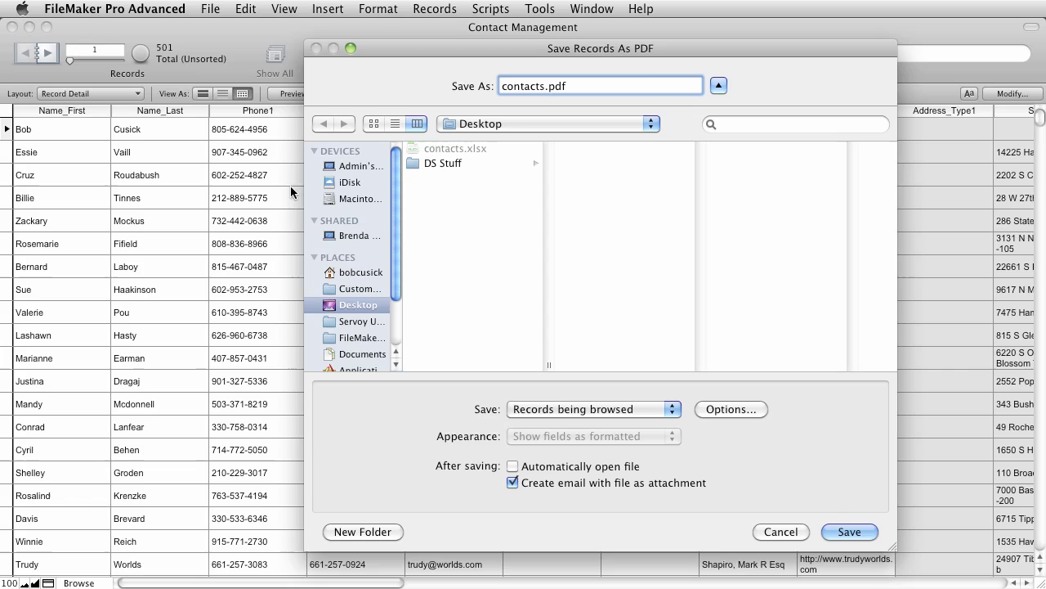
pyautogui.click(601, 409)
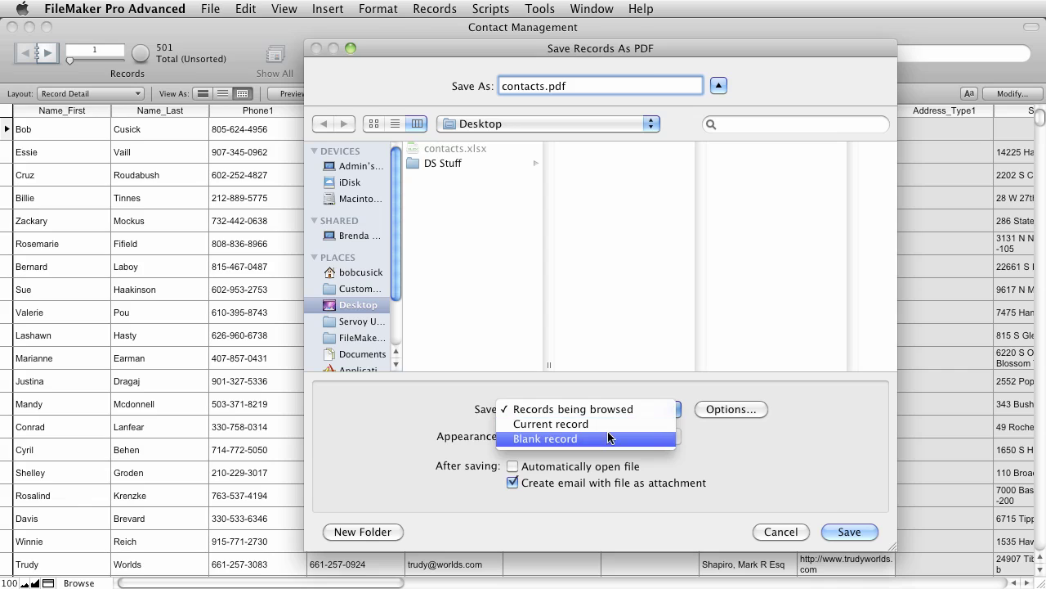
pyautogui.click(735, 429)
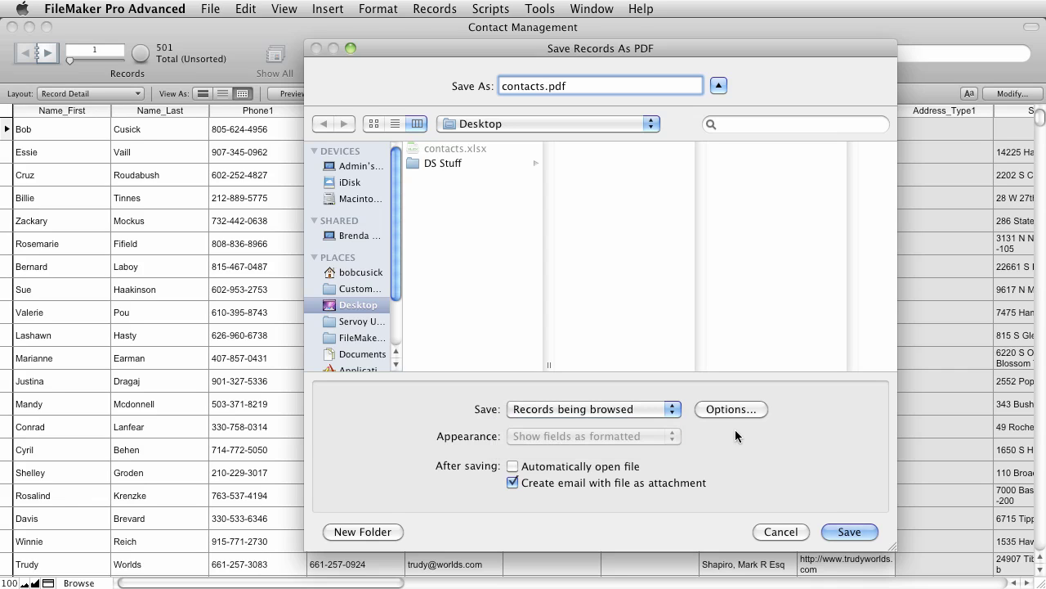
# Leave PDF options unchanged, enable Automatically open file, and save contacts.pdf.
pyautogui.click(730, 408)
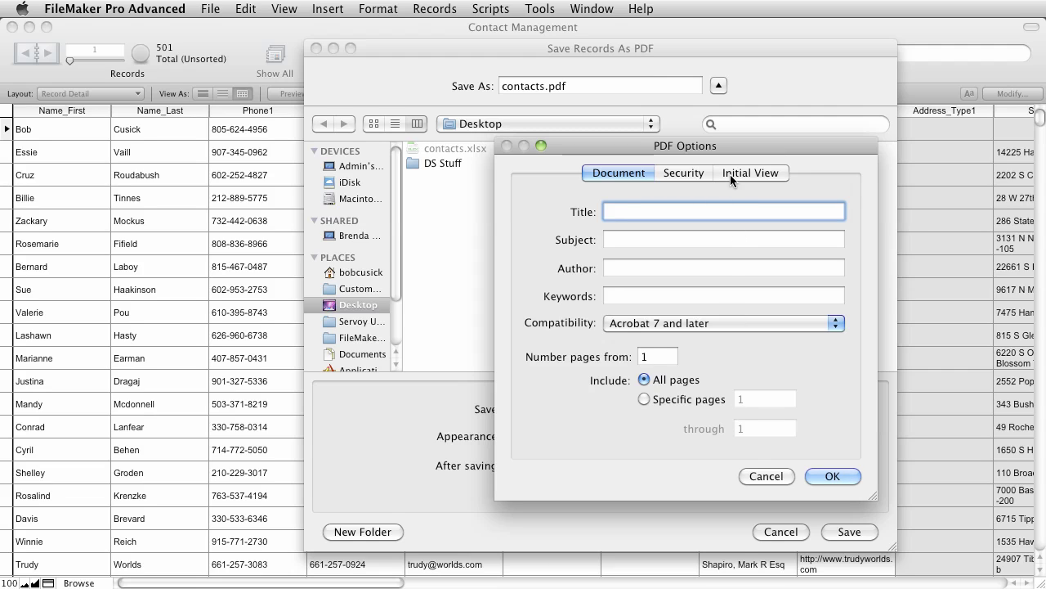
pyautogui.click(766, 477)
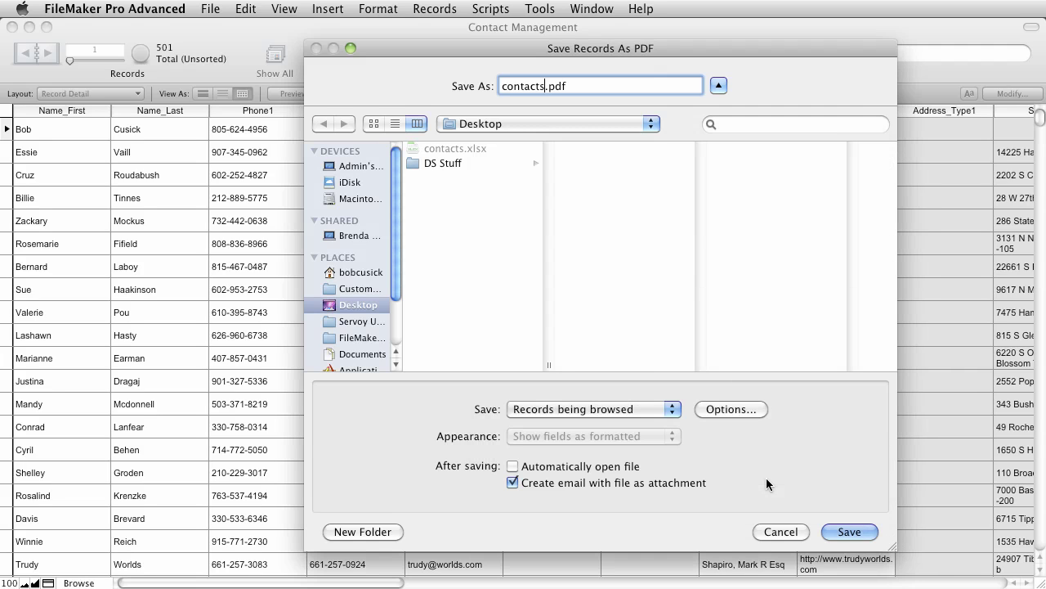
pyautogui.click(621, 471)
pyautogui.click(849, 532)
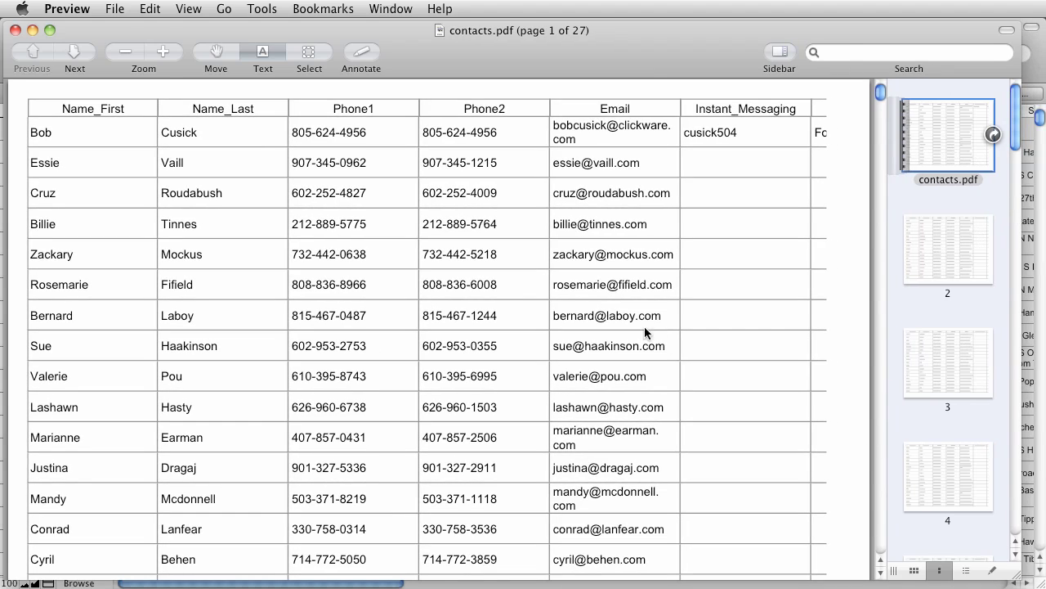
# Scroll through the 27-page landscape contacts PDF in Preview.
pyautogui.scroll(-2, 572, 297)
pyautogui.scroll(-20, 572, 297)
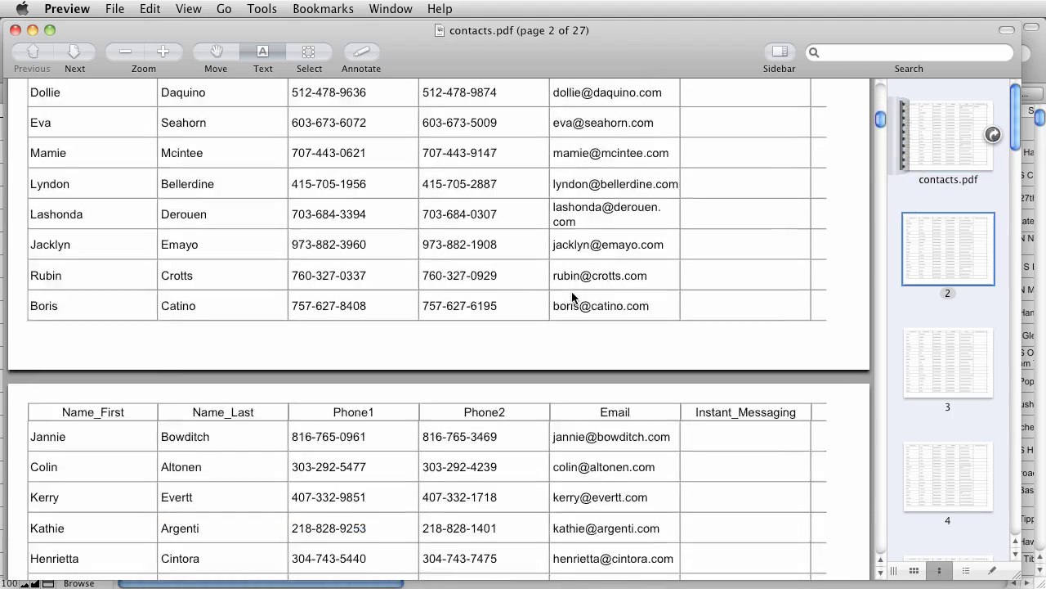
pyautogui.scroll(-20, 572, 297)
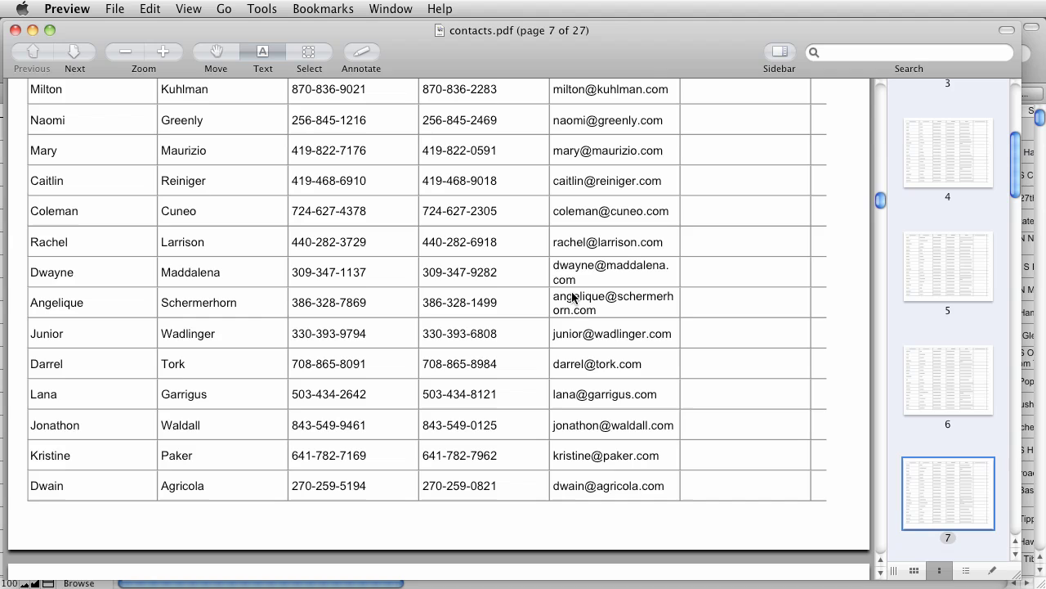
pyautogui.press('super+shift+i')
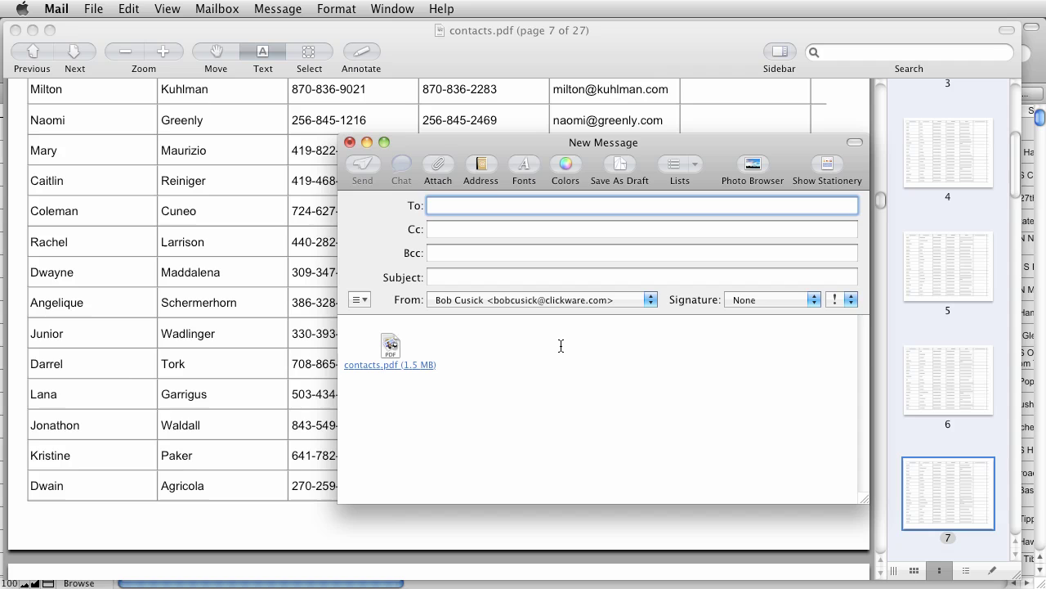
# Discard the spawned email draft without saving and close the contacts PDF.
pyautogui.click(350, 142)
pyautogui.click(548, 273)
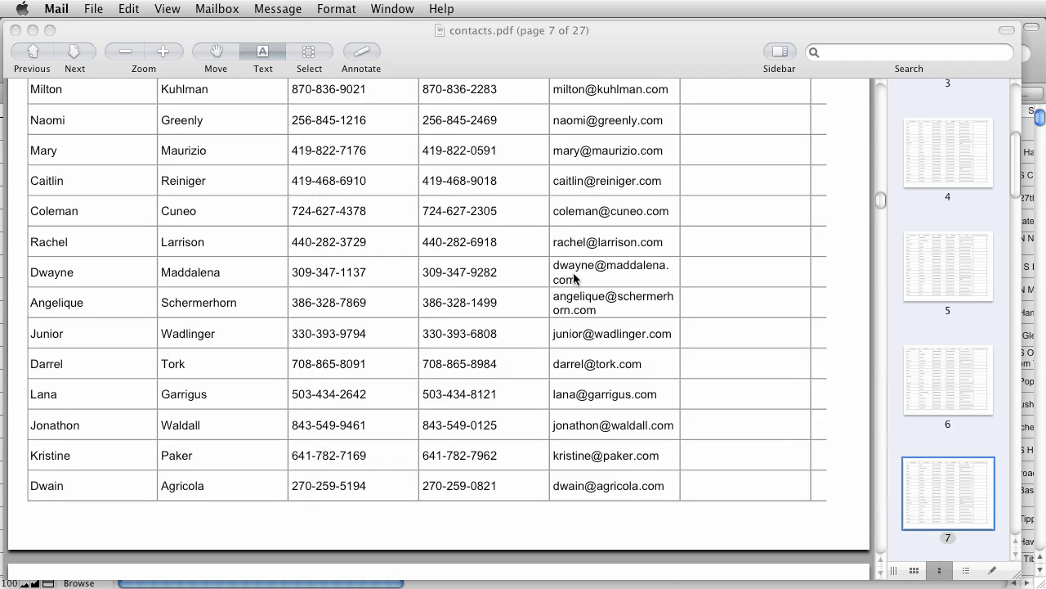
pyautogui.click(15, 30)
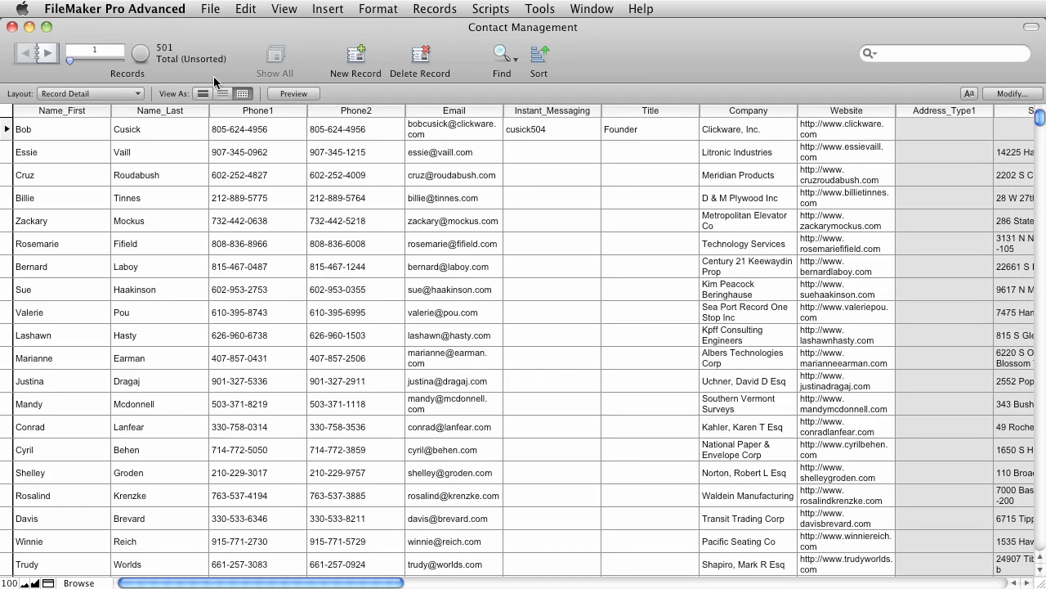
# Switch the contacts from table view to form view, showing the first contact's full record.
pyautogui.click(202, 94)
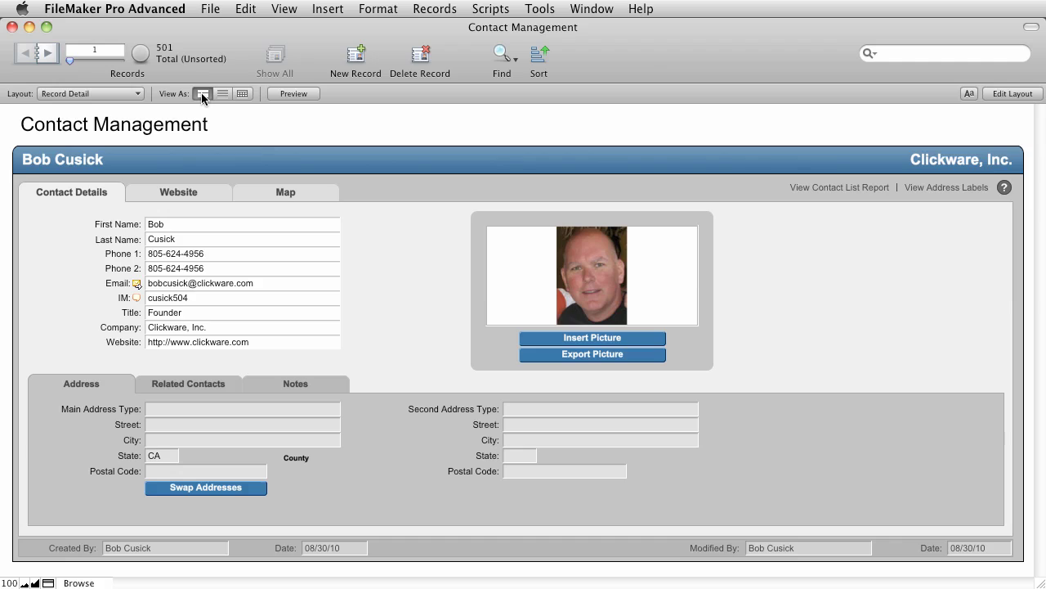